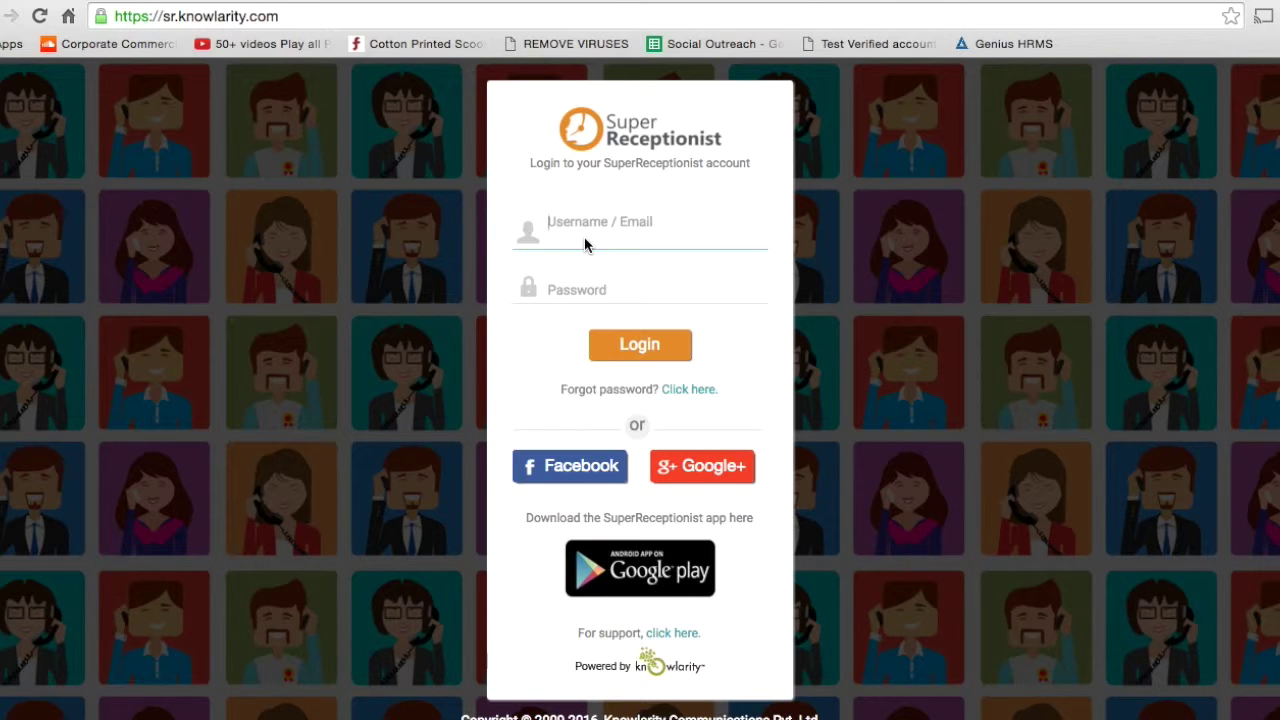
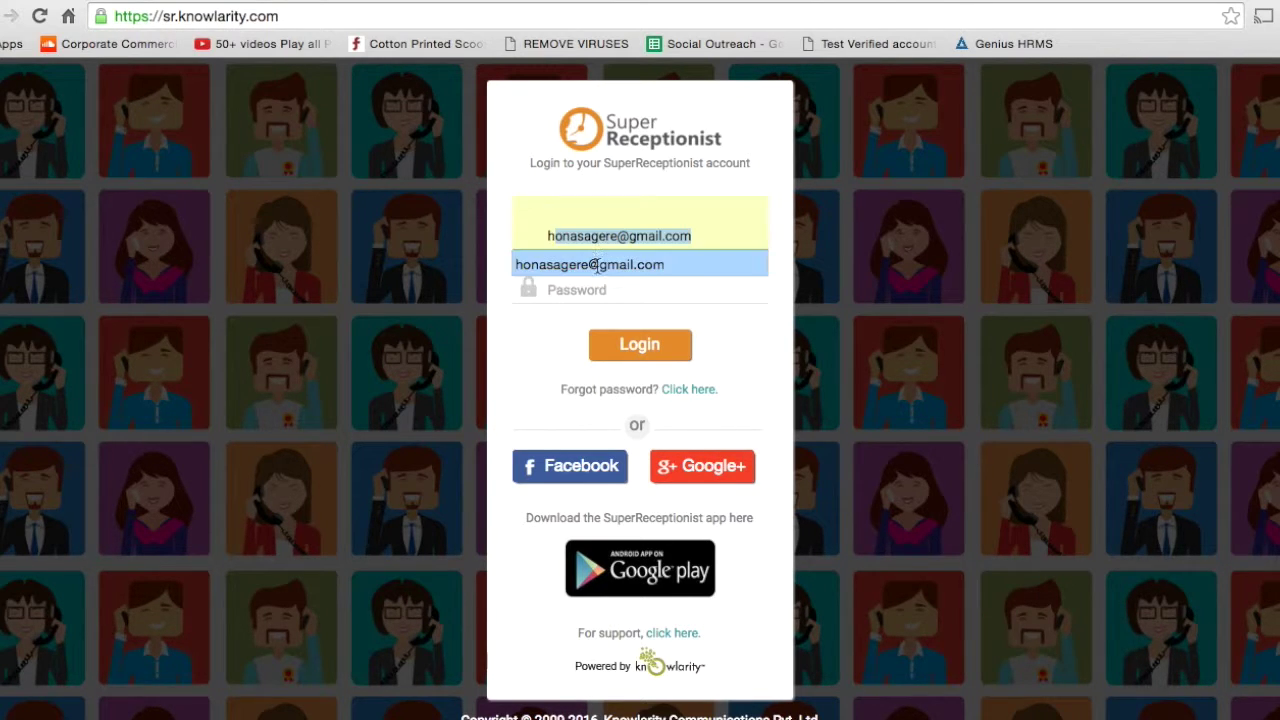
# Log in with the saved username and the account password to reach the Insights dashboard.
pyautogui.click(597, 264)
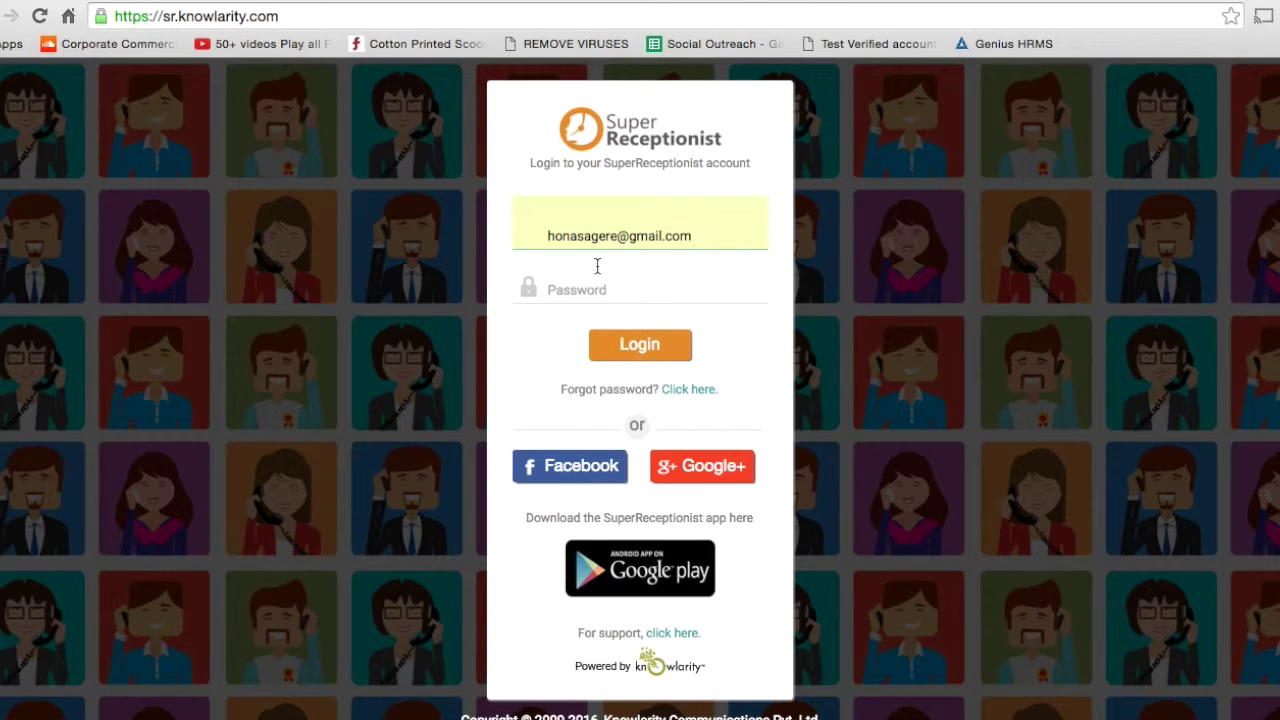
pyautogui.press('Tab')
pyautogui.write('••••••')
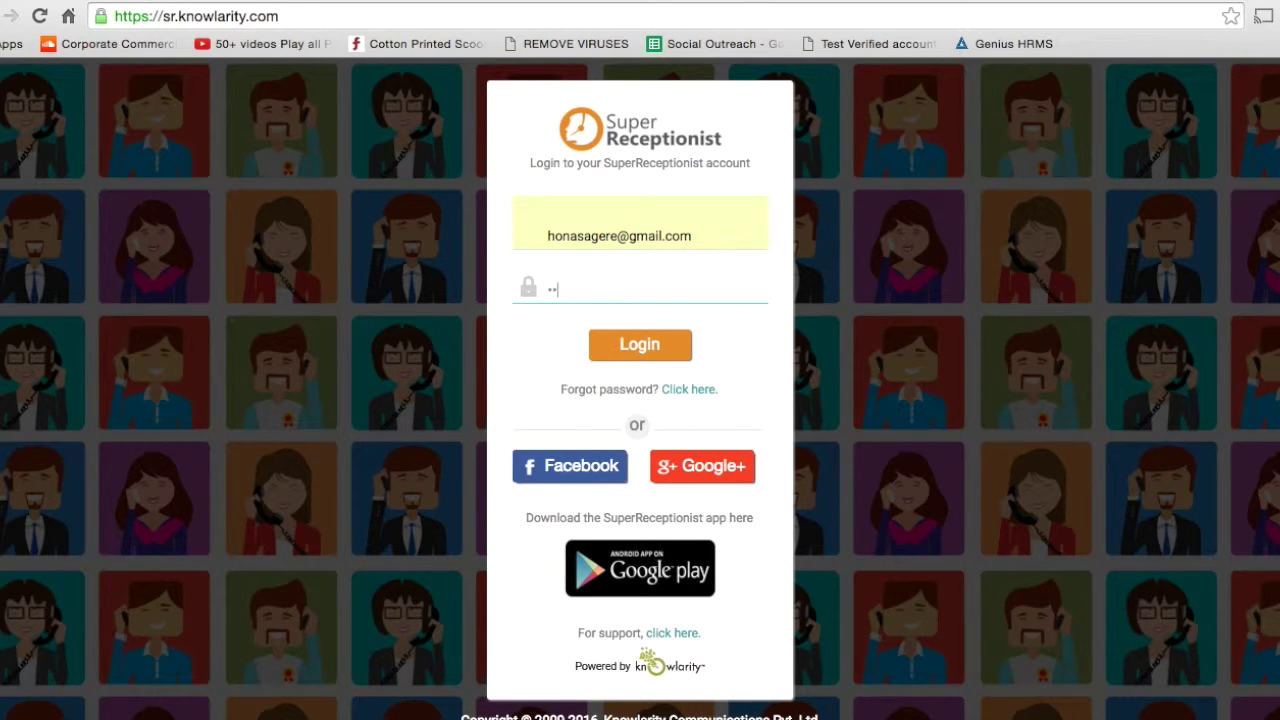
pyautogui.write('••')
pyautogui.click(654, 350)
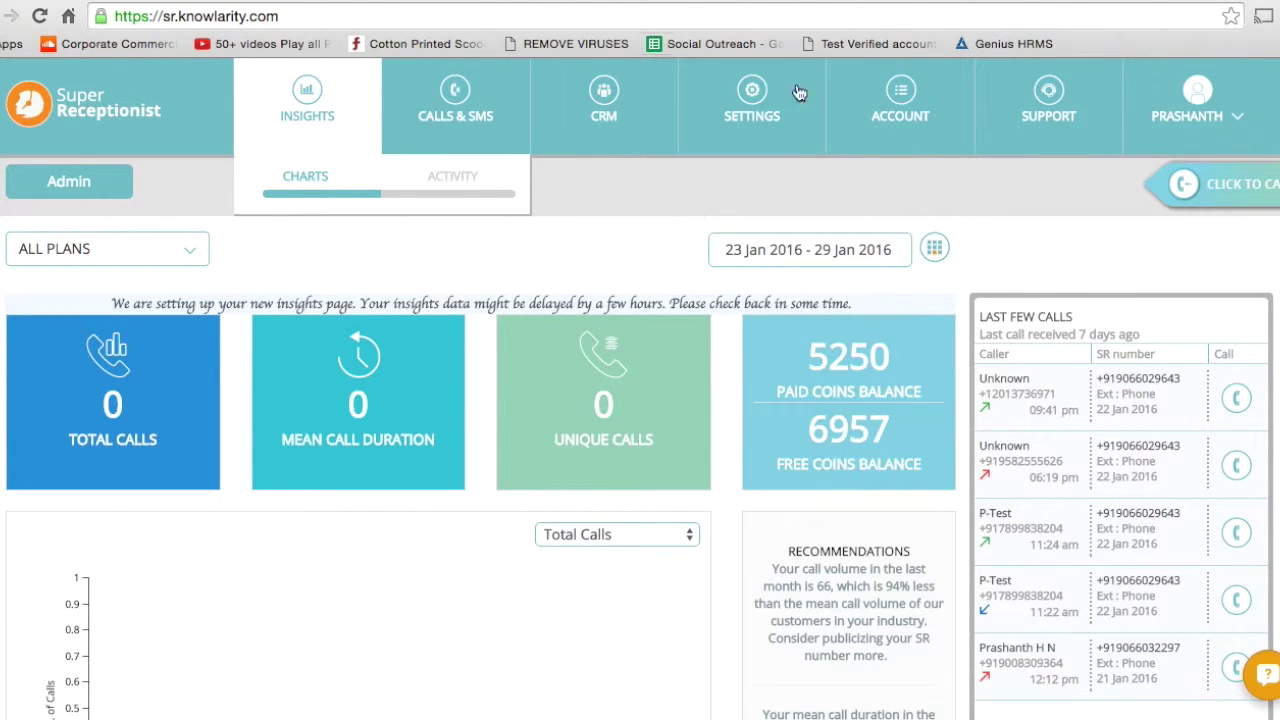
# Go to Settings > Hook API and start a new API entry in the Add API form.
pyautogui.click(765, 125)
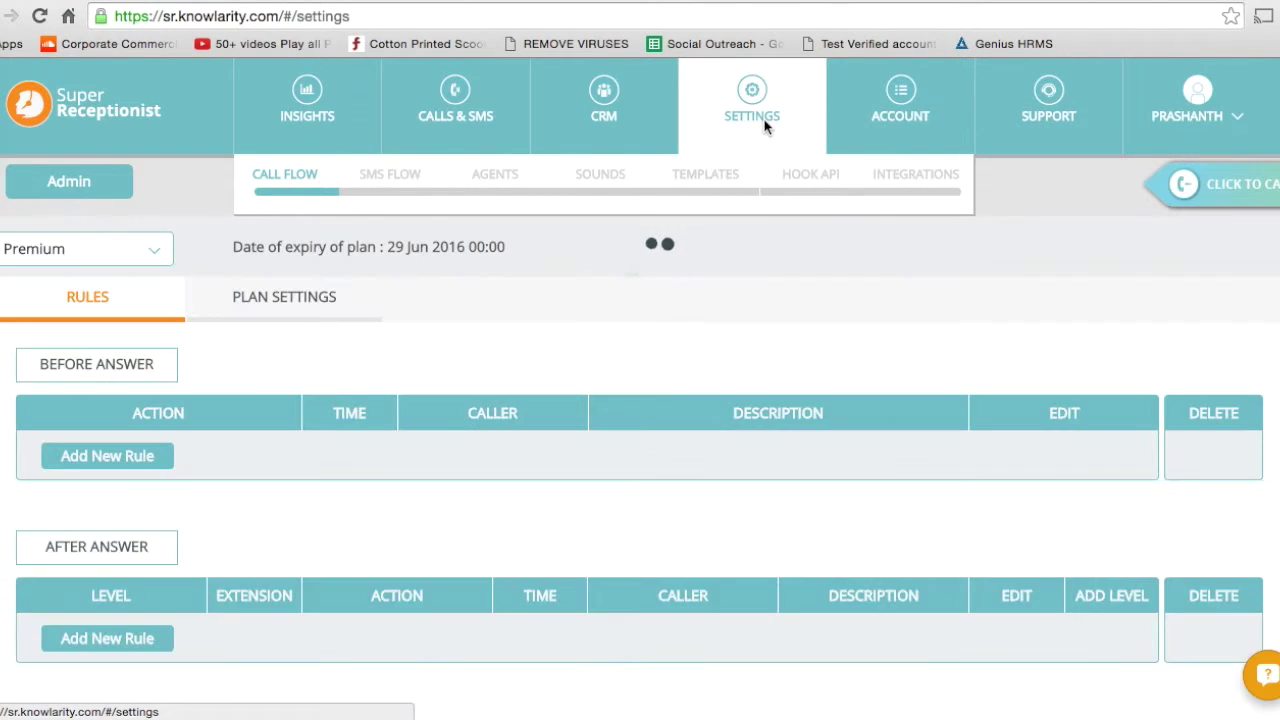
pyautogui.click(810, 177)
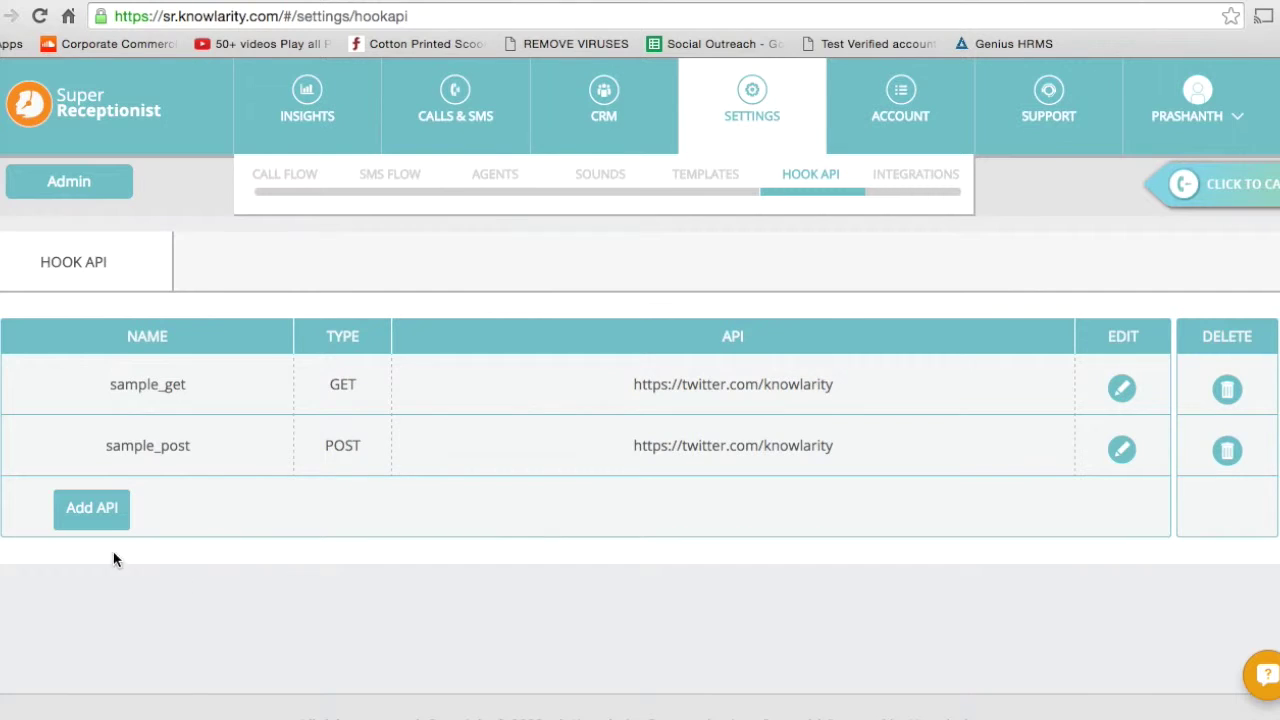
pyautogui.click(92, 510)
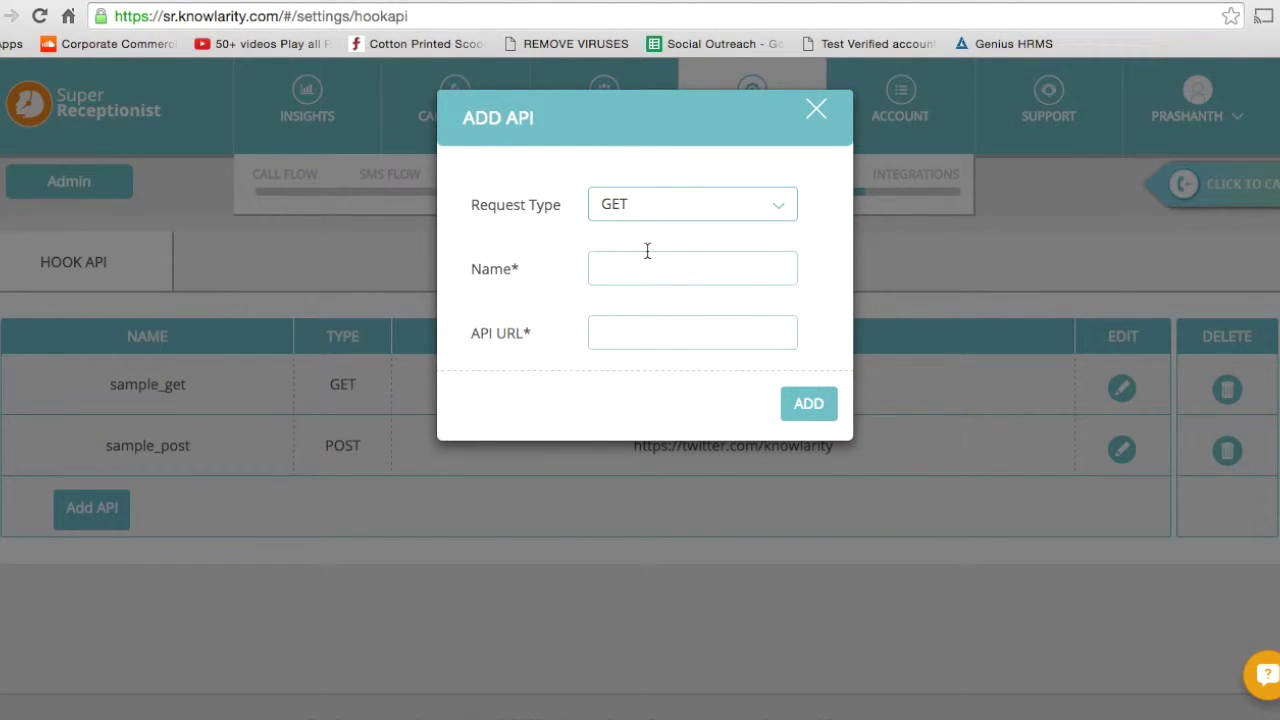
# Discard the GET API draft named 'sample' and open sample_get for editing instead.
pyautogui.click(676, 207)
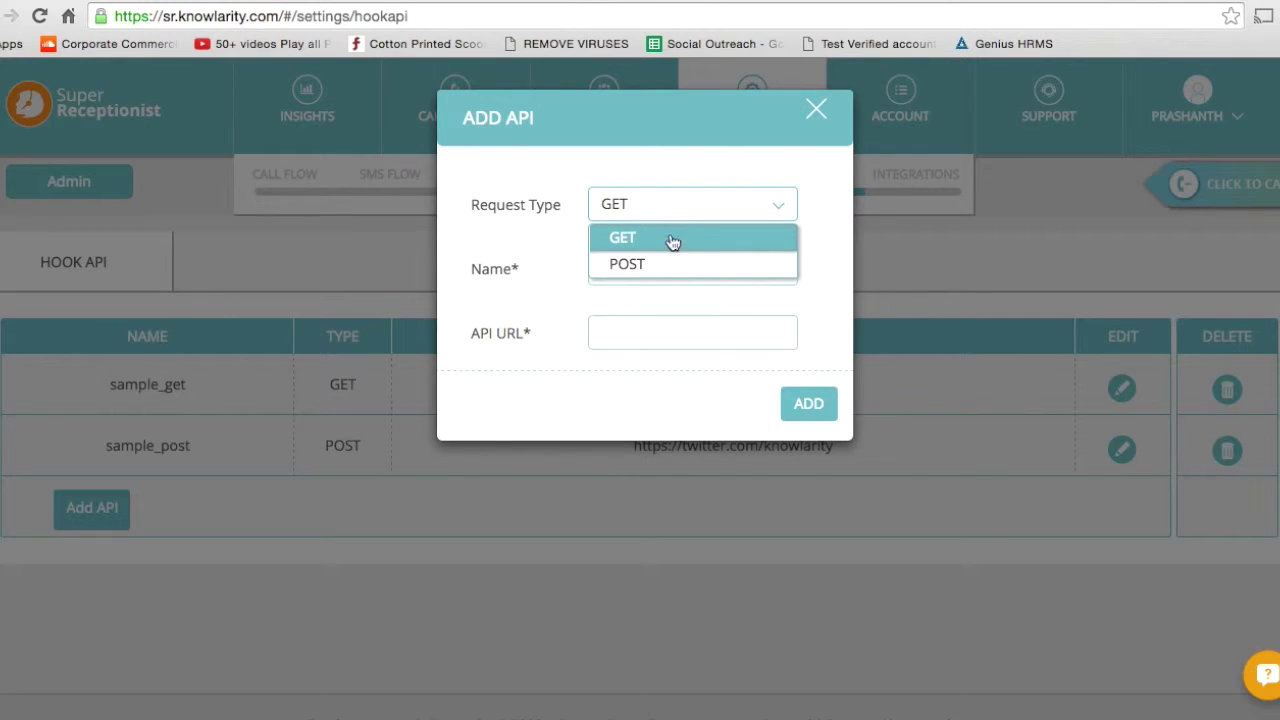
pyautogui.click(672, 255)
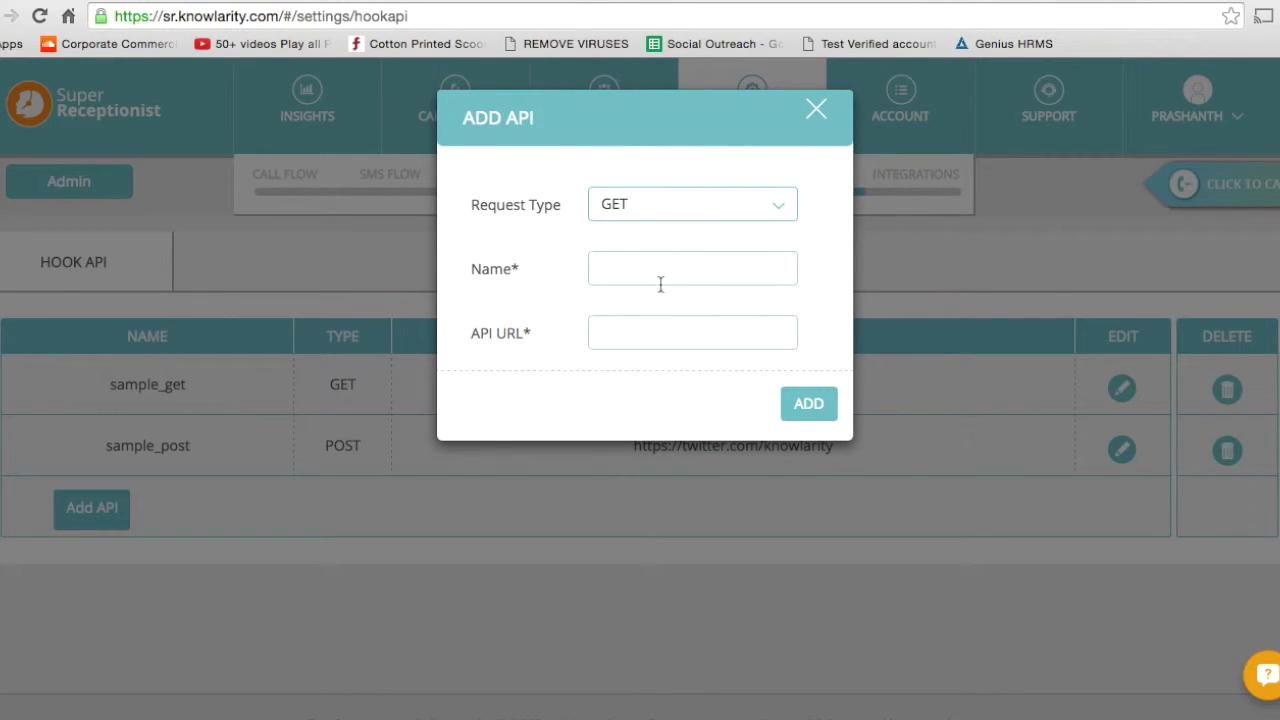
pyautogui.click(664, 279)
pyautogui.write('sample')
pyautogui.press('Tab')
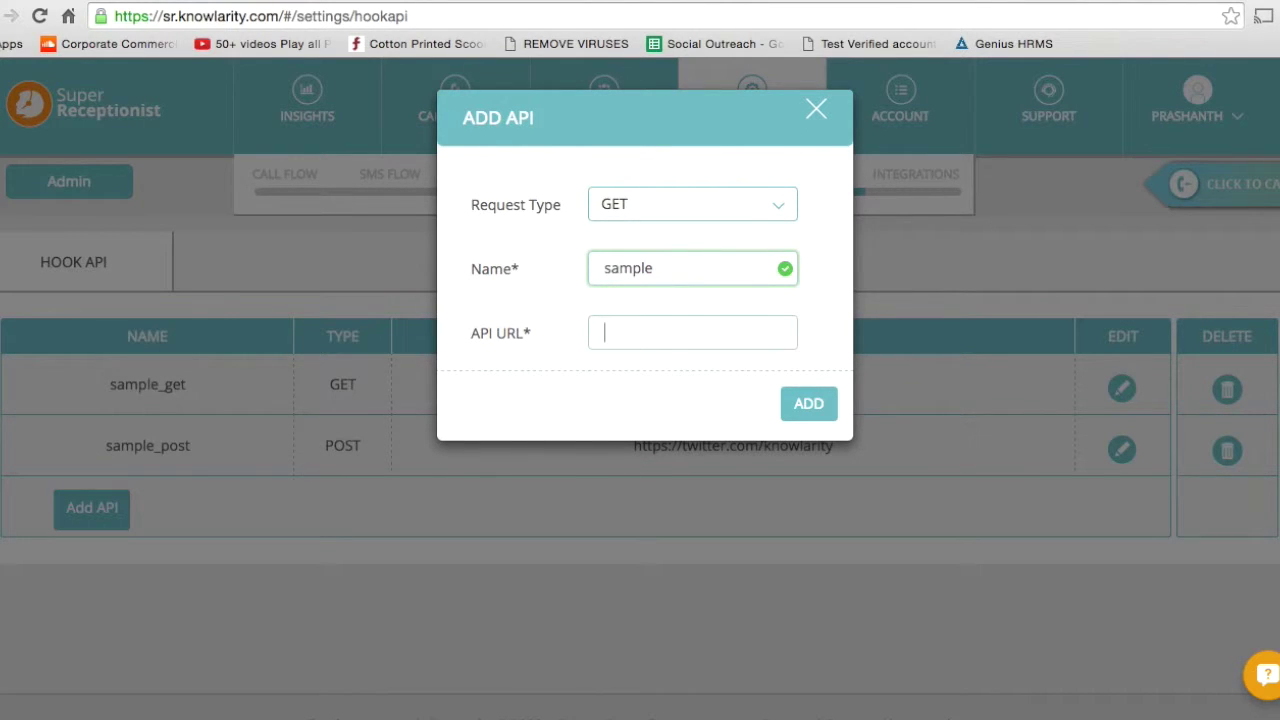
pyautogui.click(818, 112)
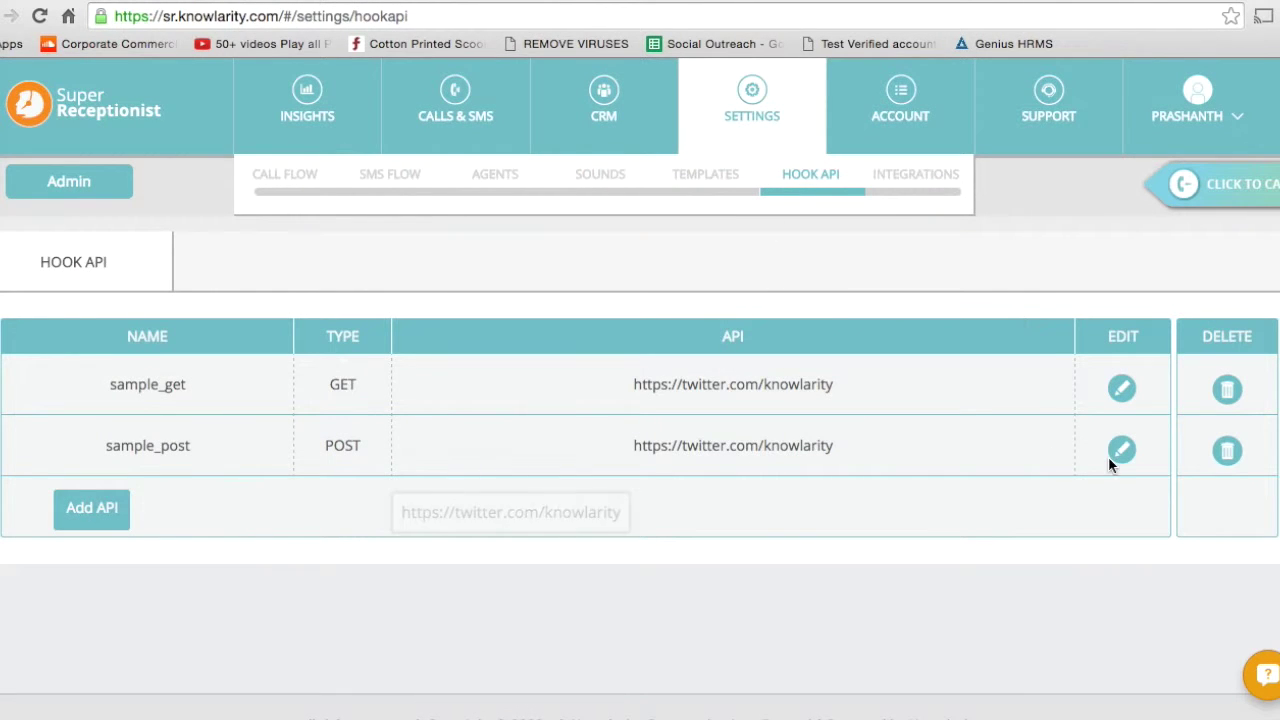
pyautogui.click(1122, 388)
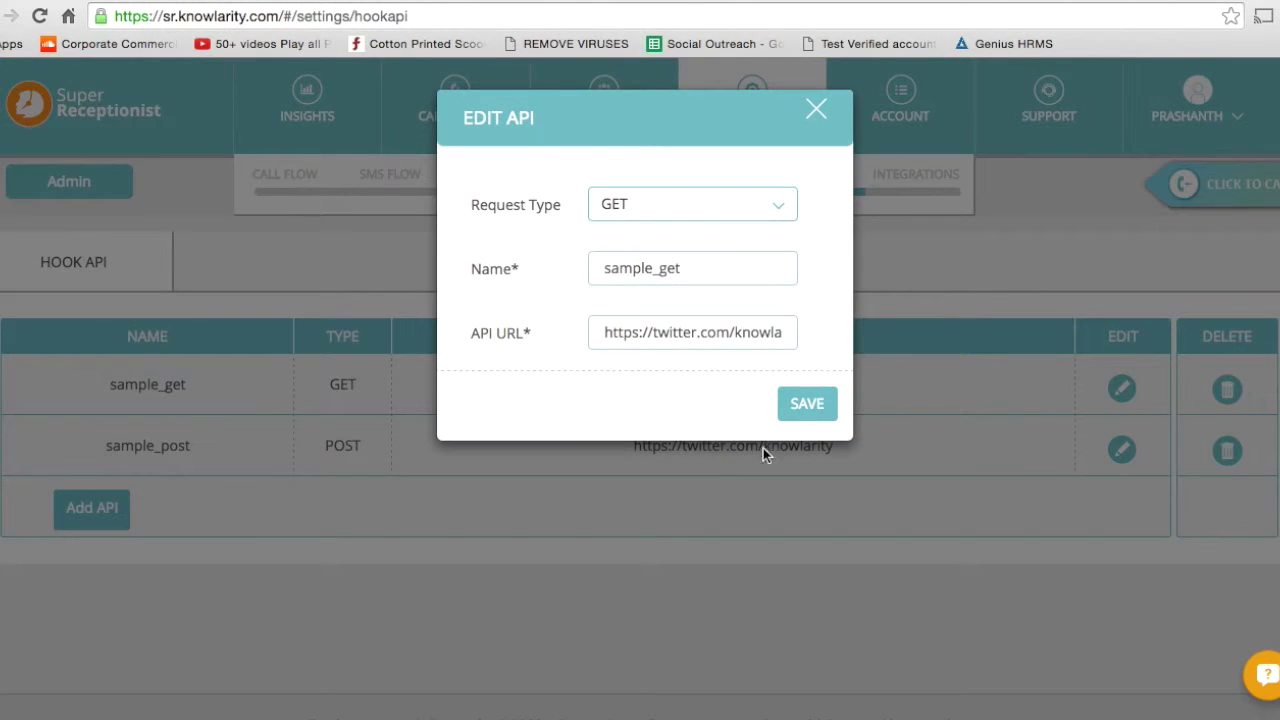
# Save the sample_get API with its GET twitter.com/knowlarity URL, then go to Call Flow.
pyautogui.click(811, 408)
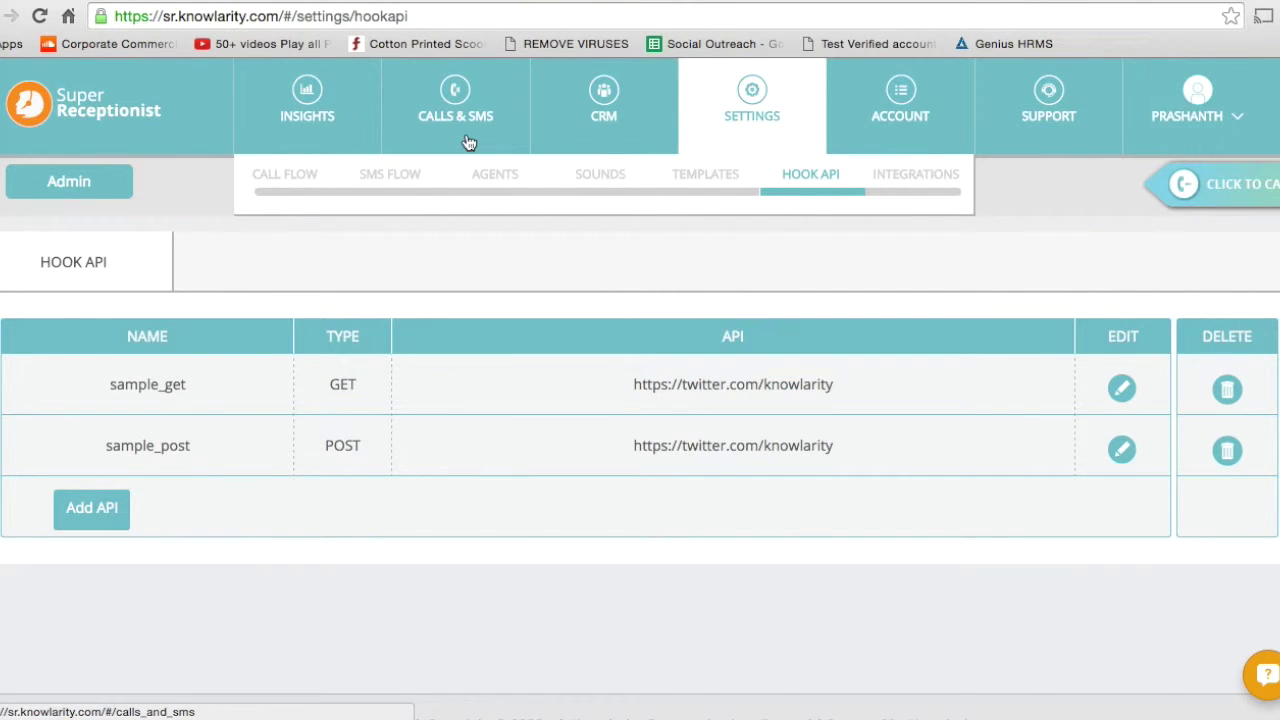
pyautogui.click(313, 176)
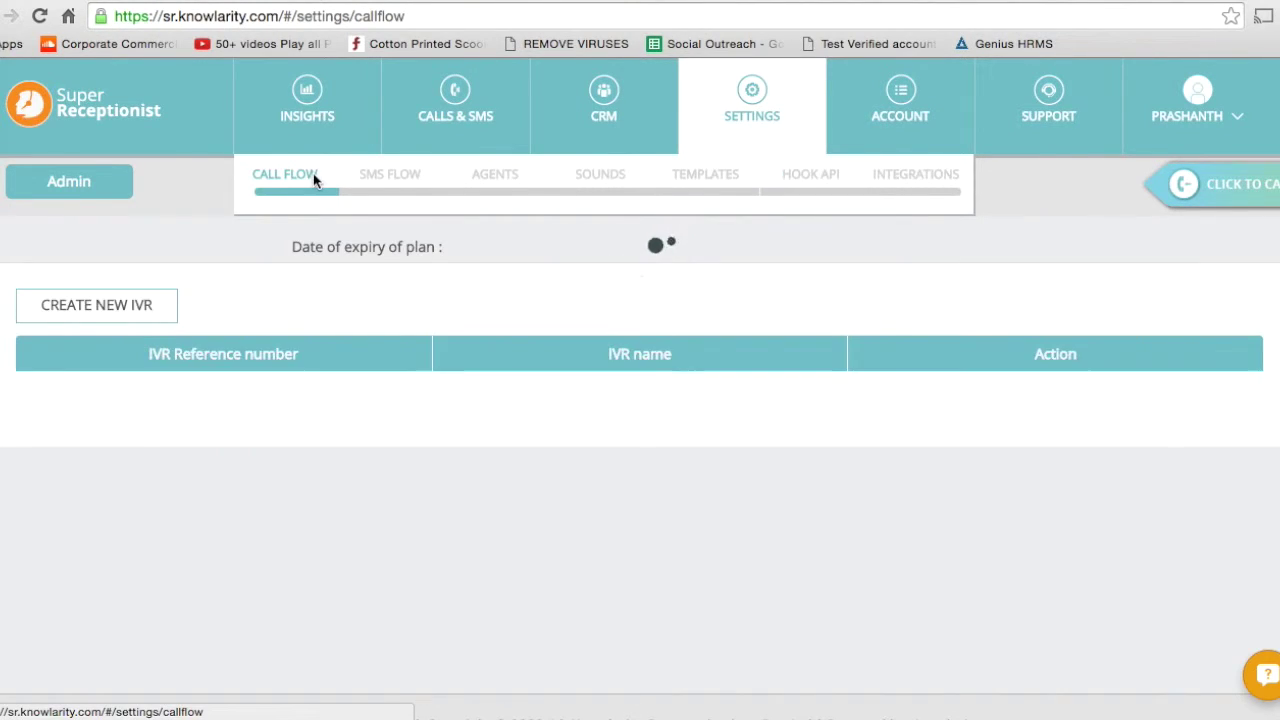
# Scroll down to the After Answer table and edit the extension 1 Sales rule.
pyautogui.scroll(-3, 640, 440)
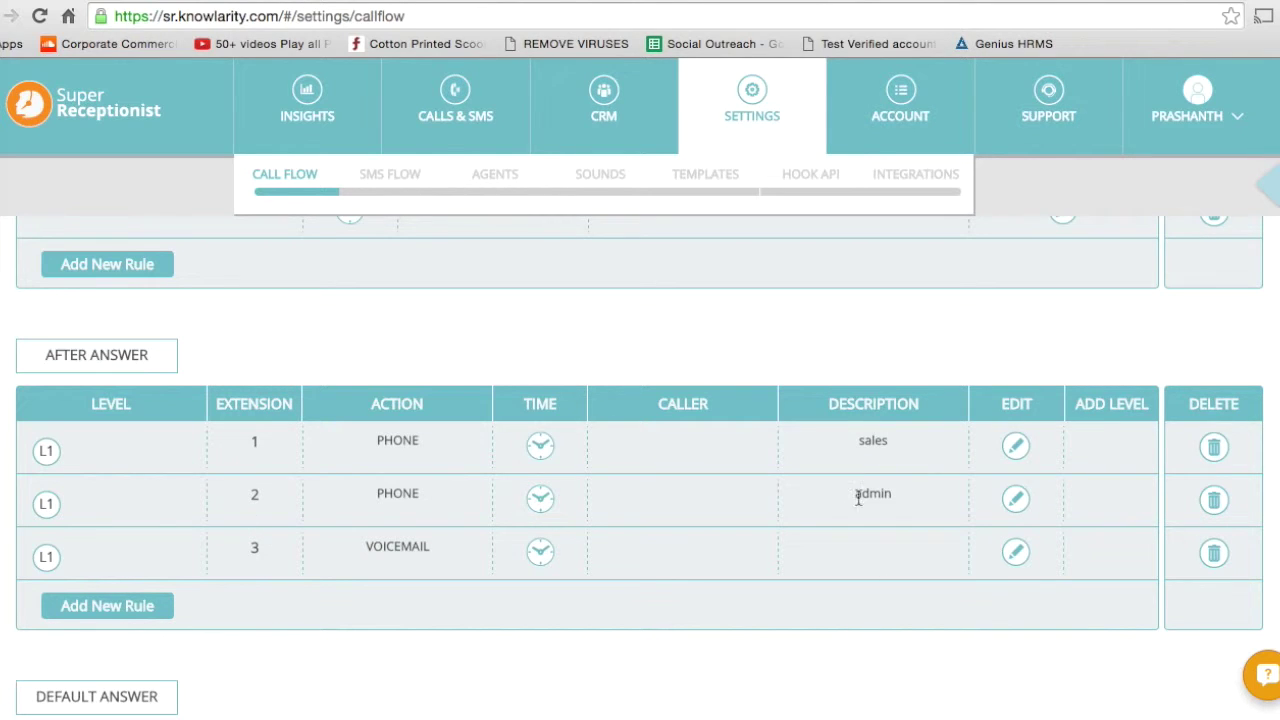
pyautogui.click(1015, 447)
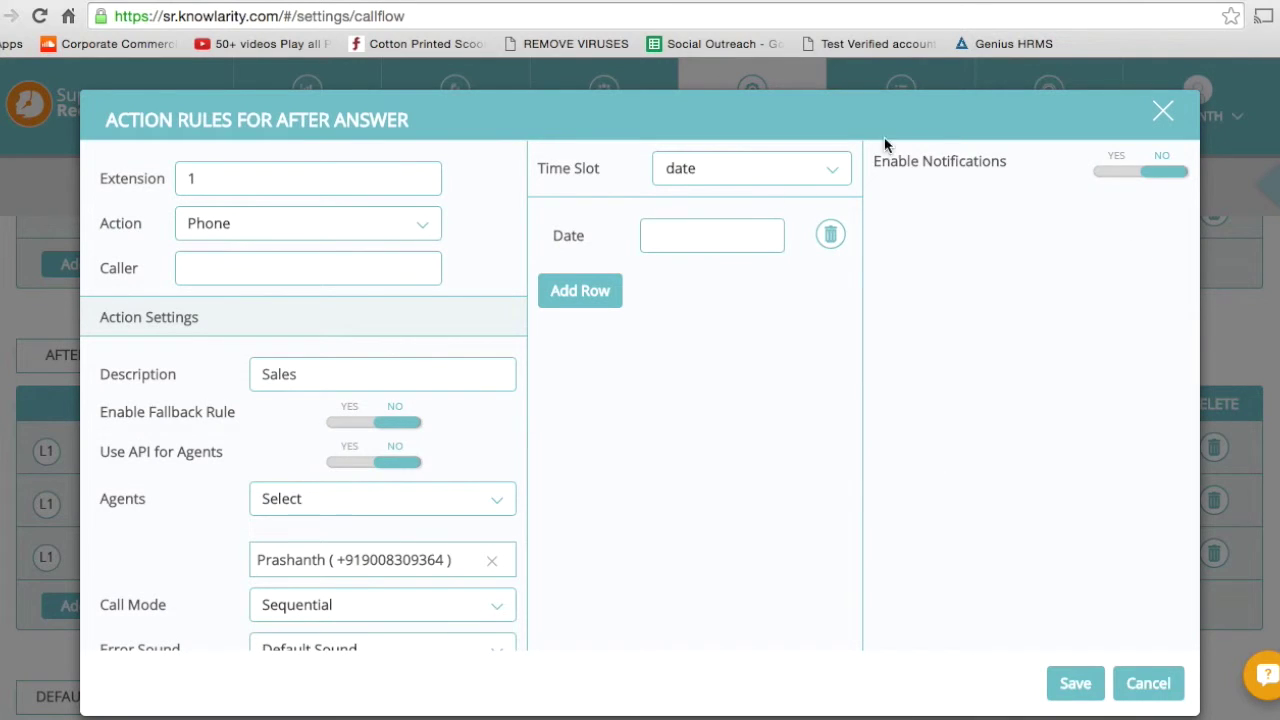
# Review the extension 1 Sales rule's options and switch Enable Notifications to YES.
pyautogui.scroll(-1, 1005, 510)
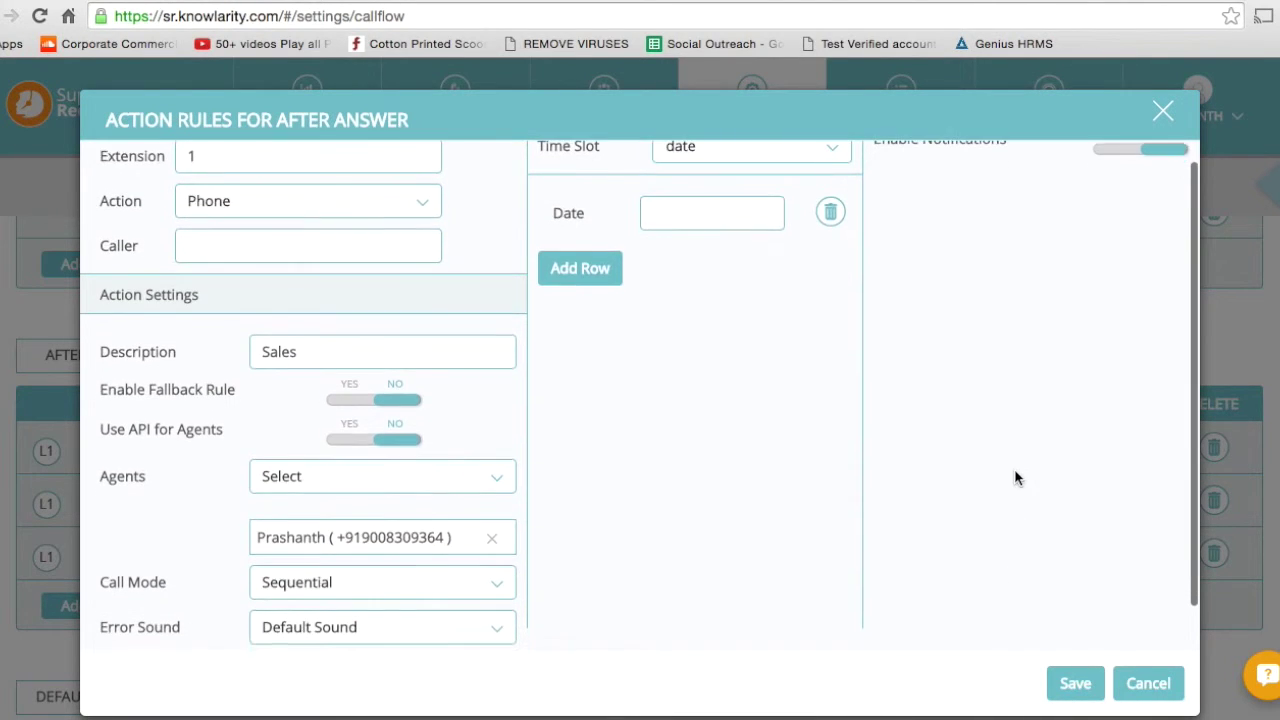
pyautogui.scroll(-2, 1015, 478)
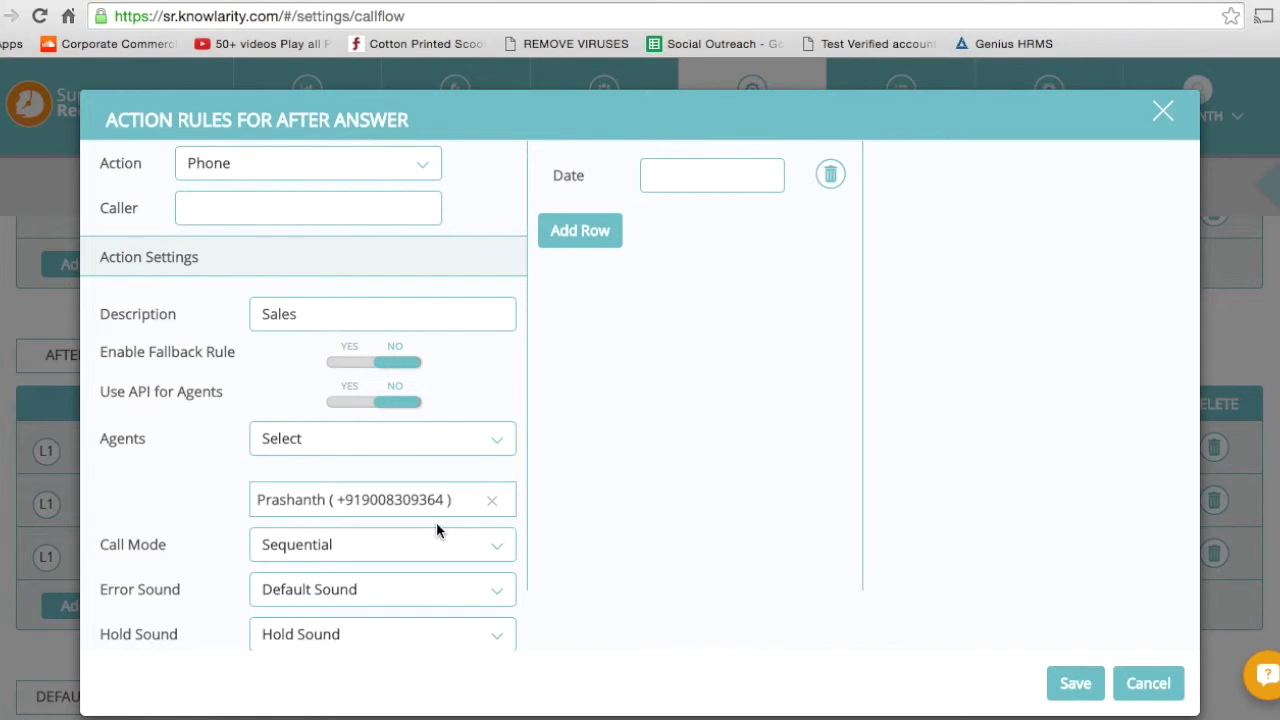
pyautogui.scroll(3, 436, 522)
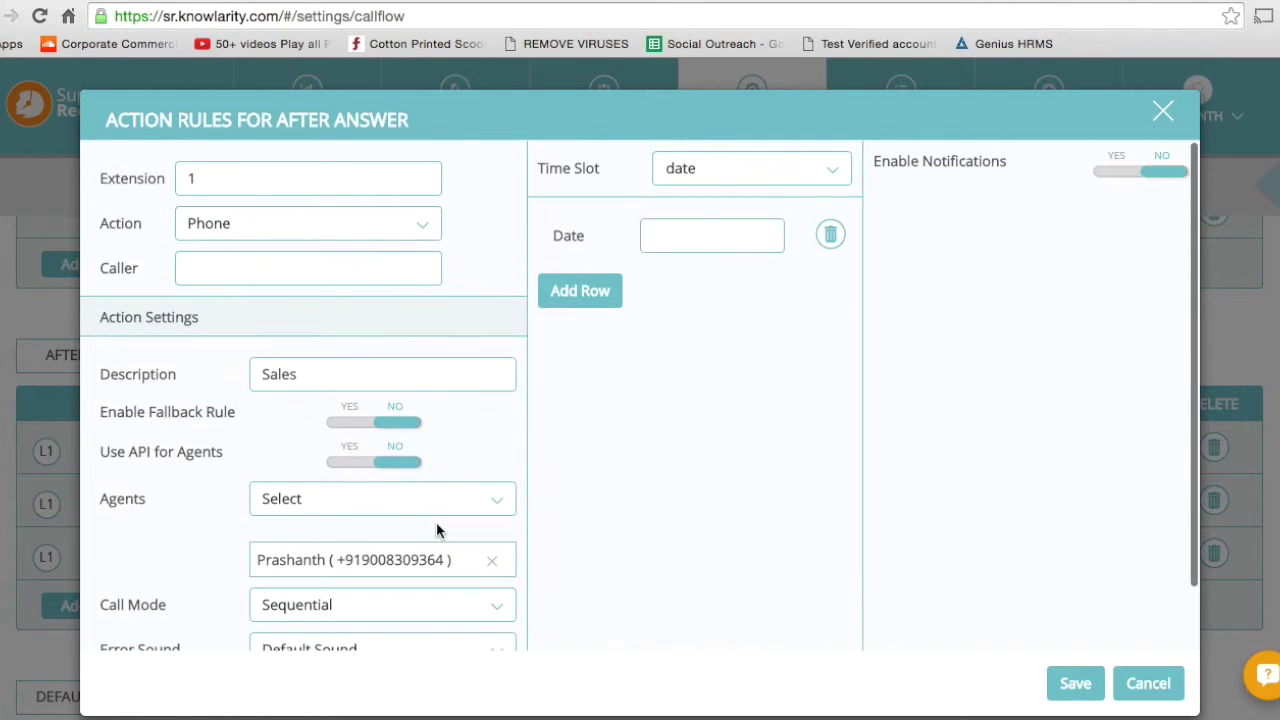
pyautogui.click(1124, 173)
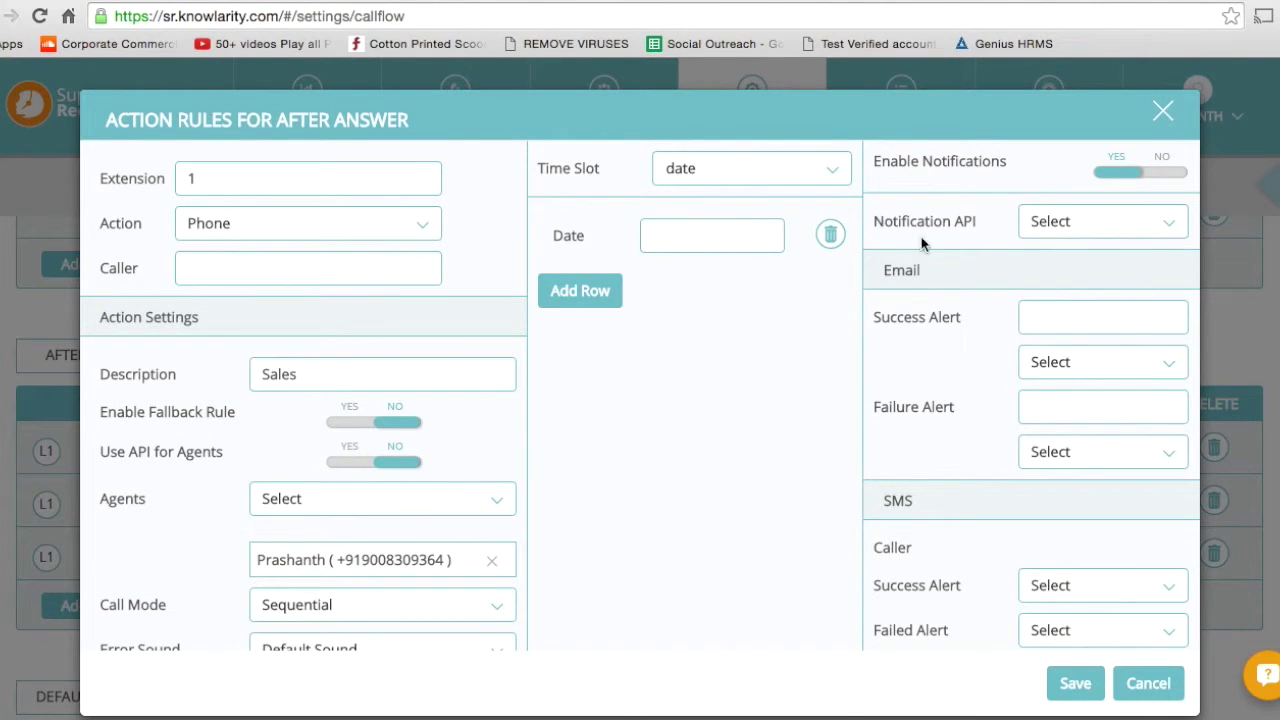
# Select sample_post as the Sales rule's Notification API.
pyautogui.click(1067, 230)
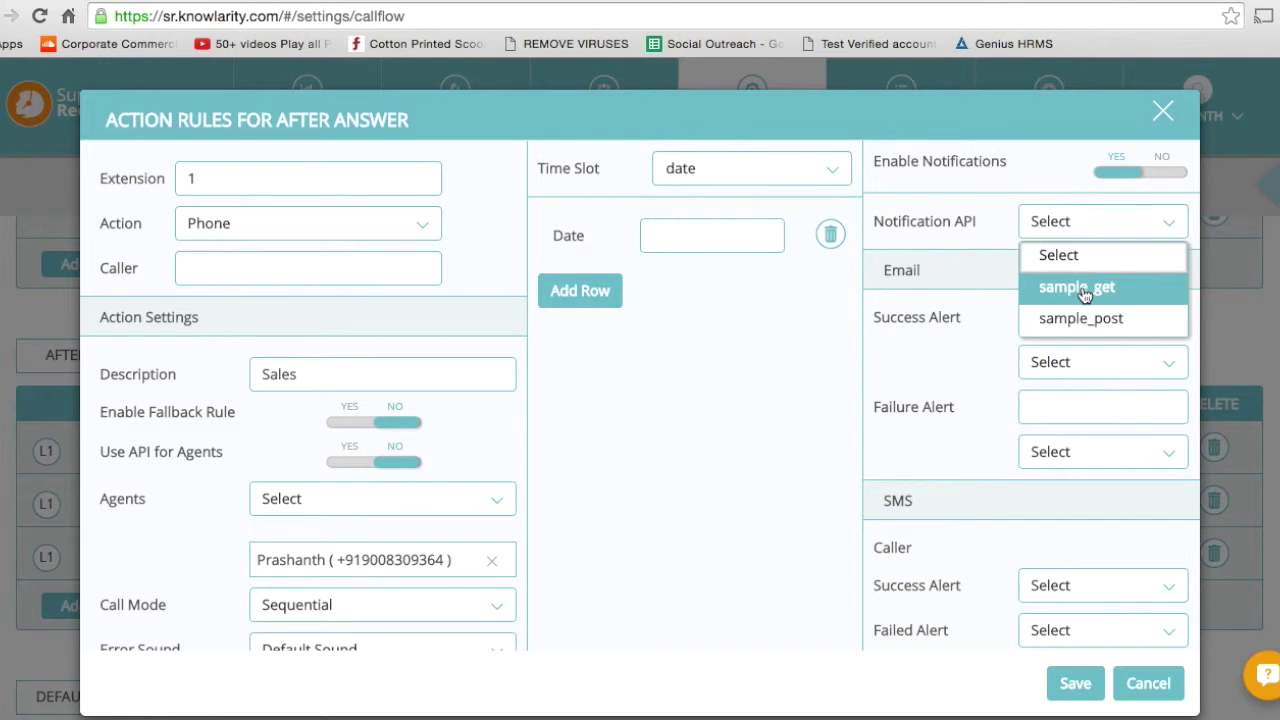
pyautogui.click(1082, 322)
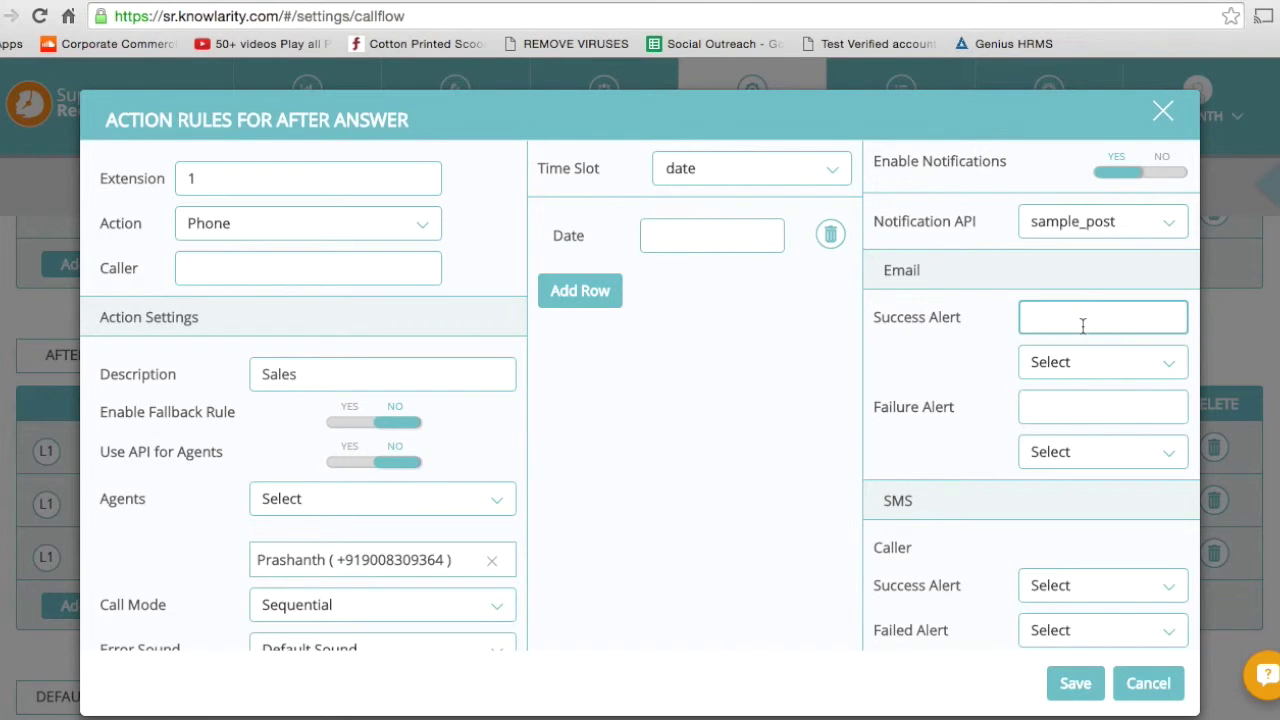
pyautogui.click(1082, 325)
pyautogui.scroll(-3, 945, 533)
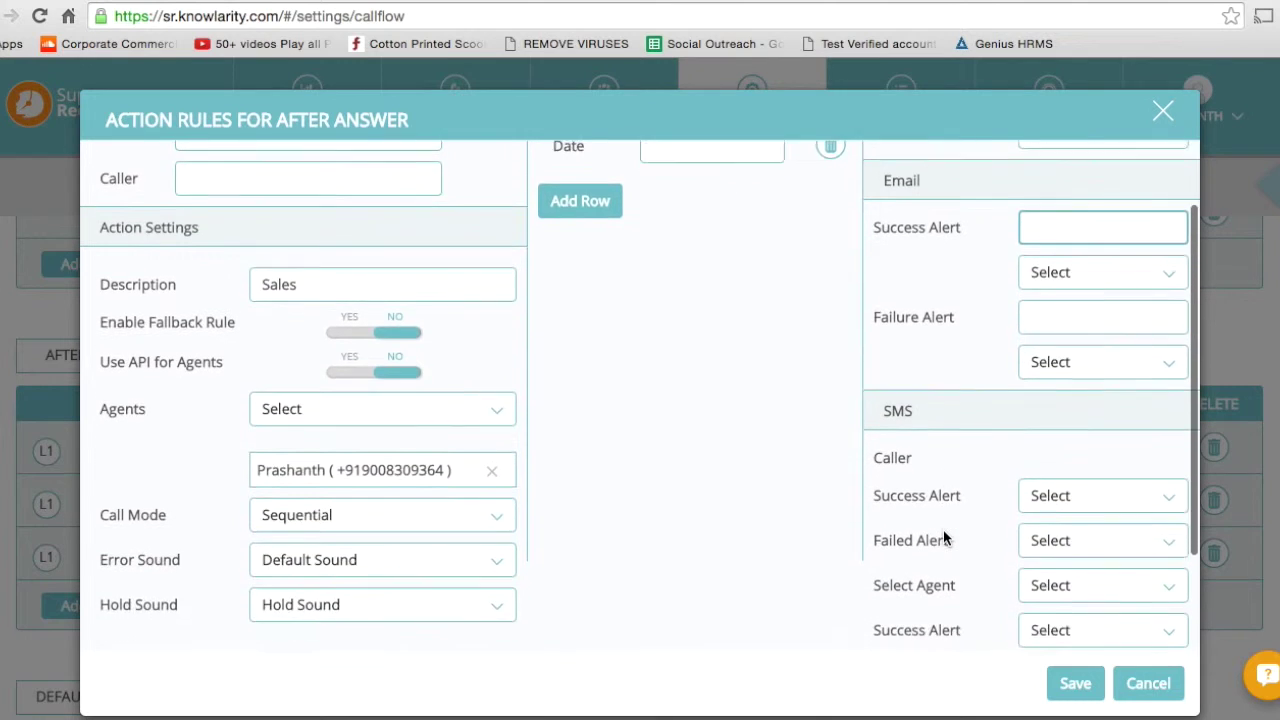
# Give the caller Default Acknowledgement for success SMS and Default Failure for failed SMS.
pyautogui.rightClick(944, 536)
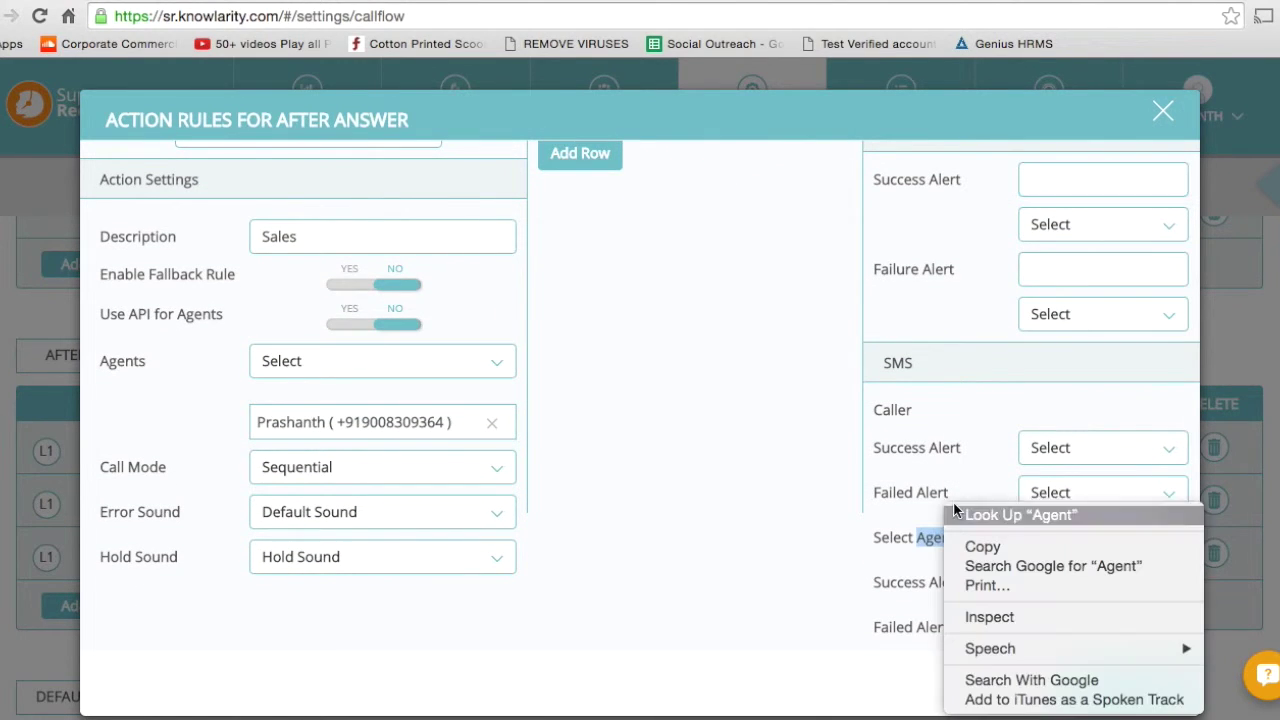
pyautogui.click(966, 421)
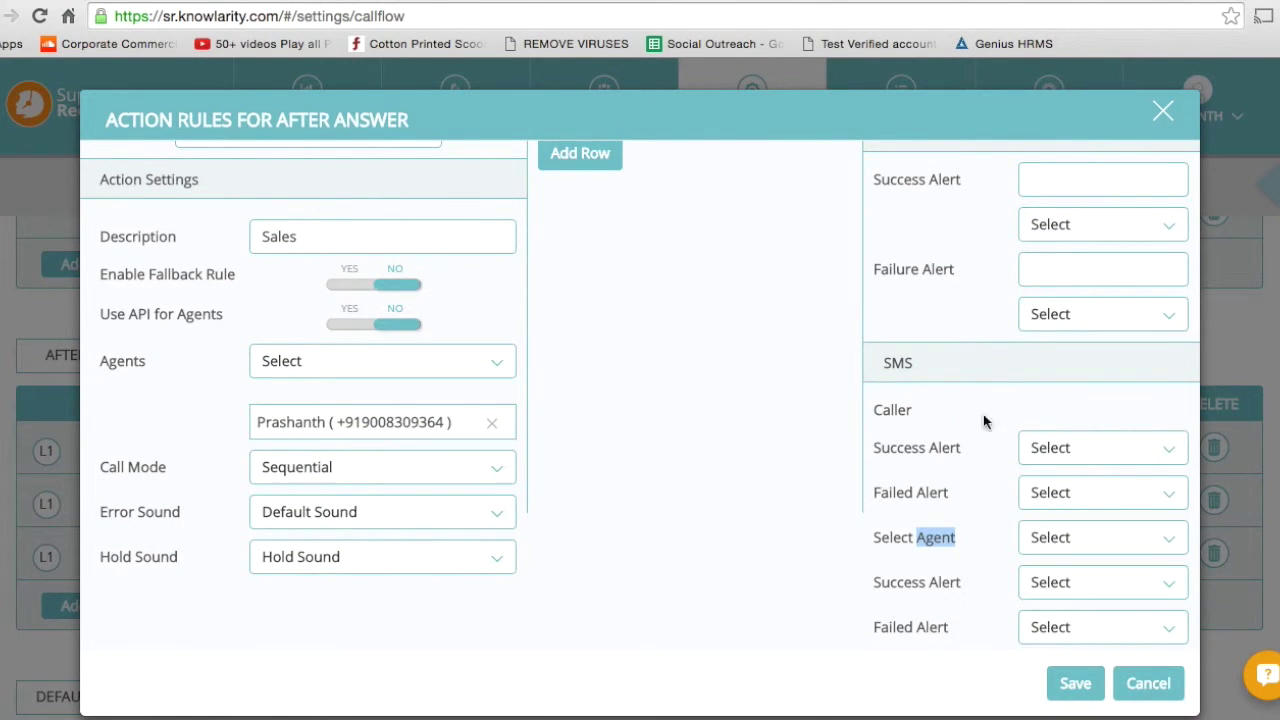
pyautogui.click(1074, 460)
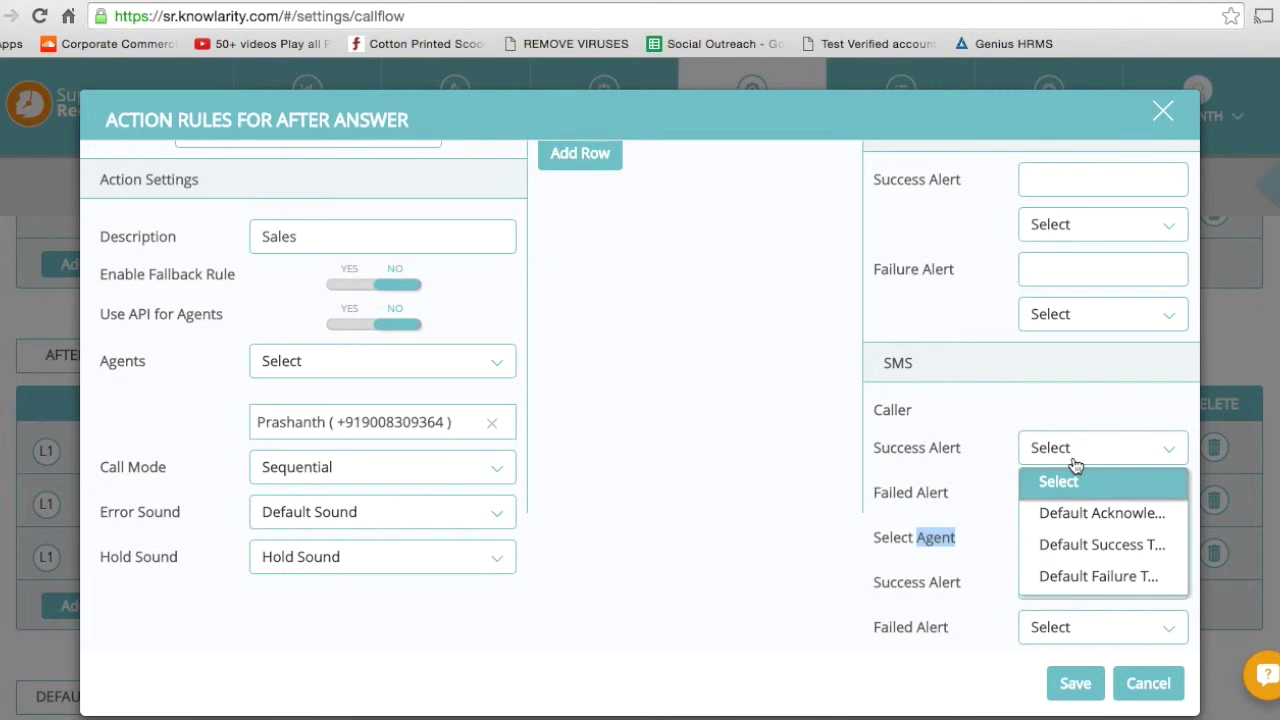
pyautogui.click(1094, 525)
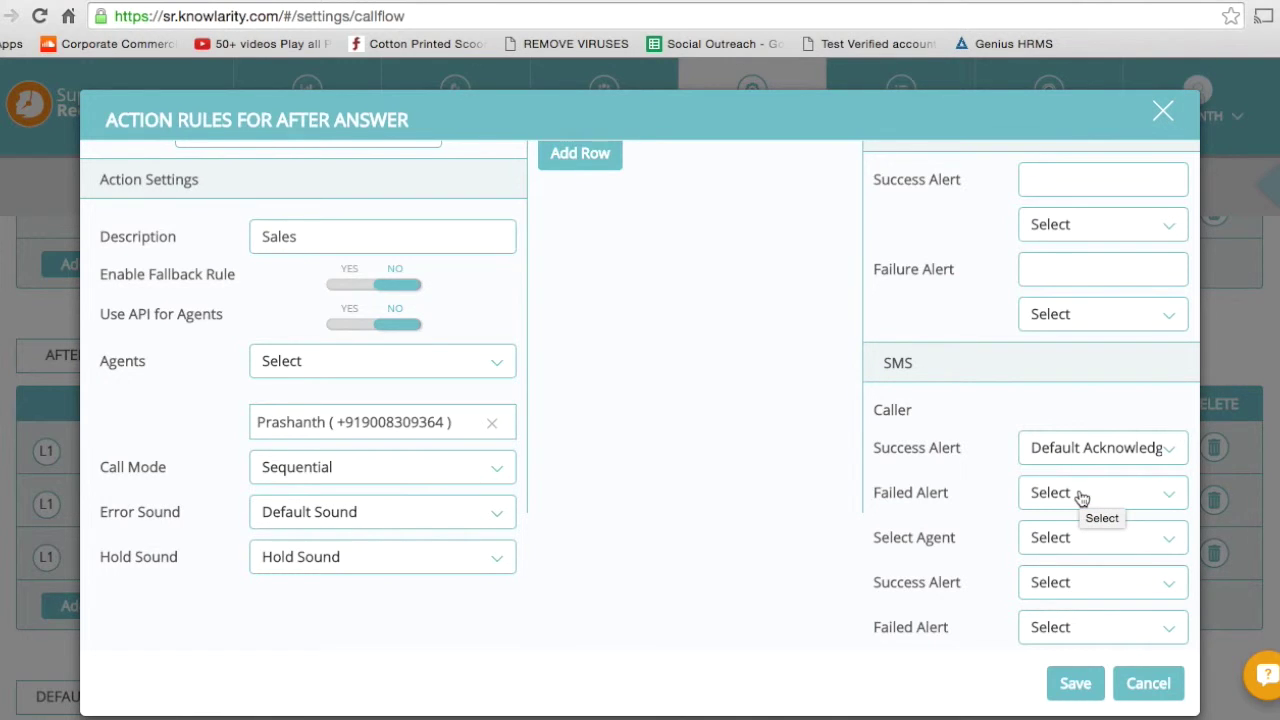
pyautogui.click(1081, 498)
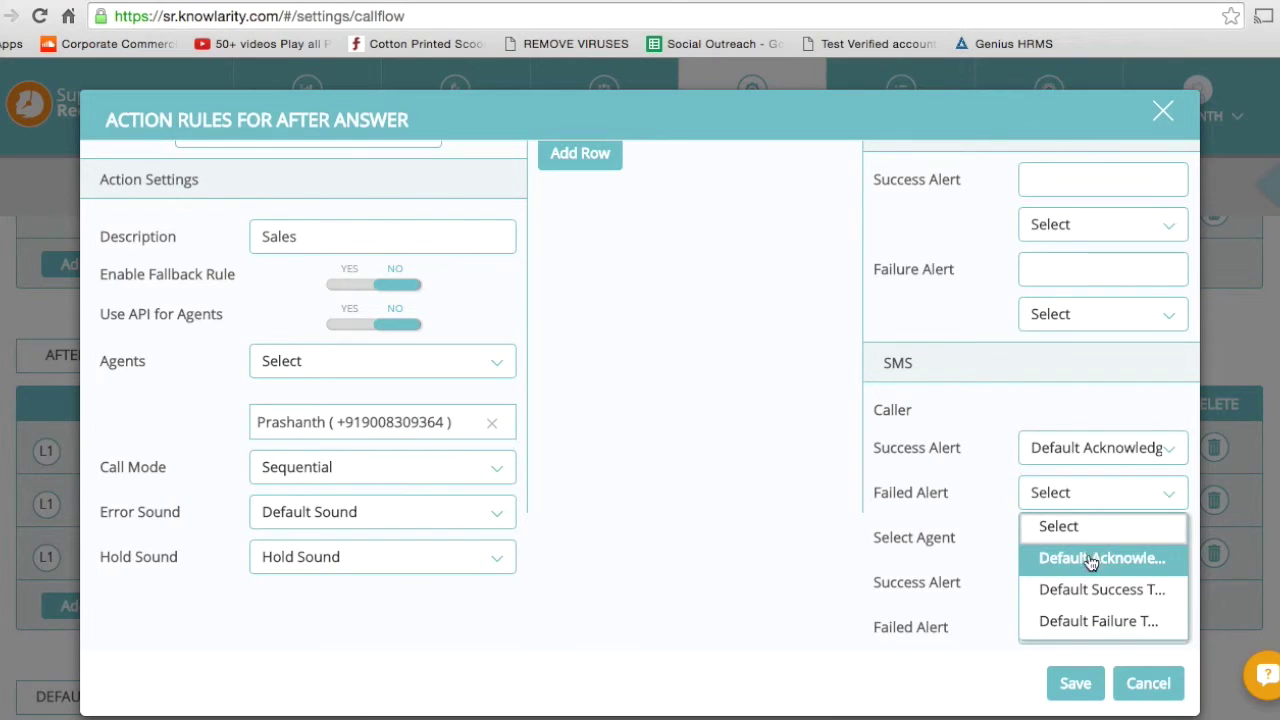
pyautogui.click(1090, 626)
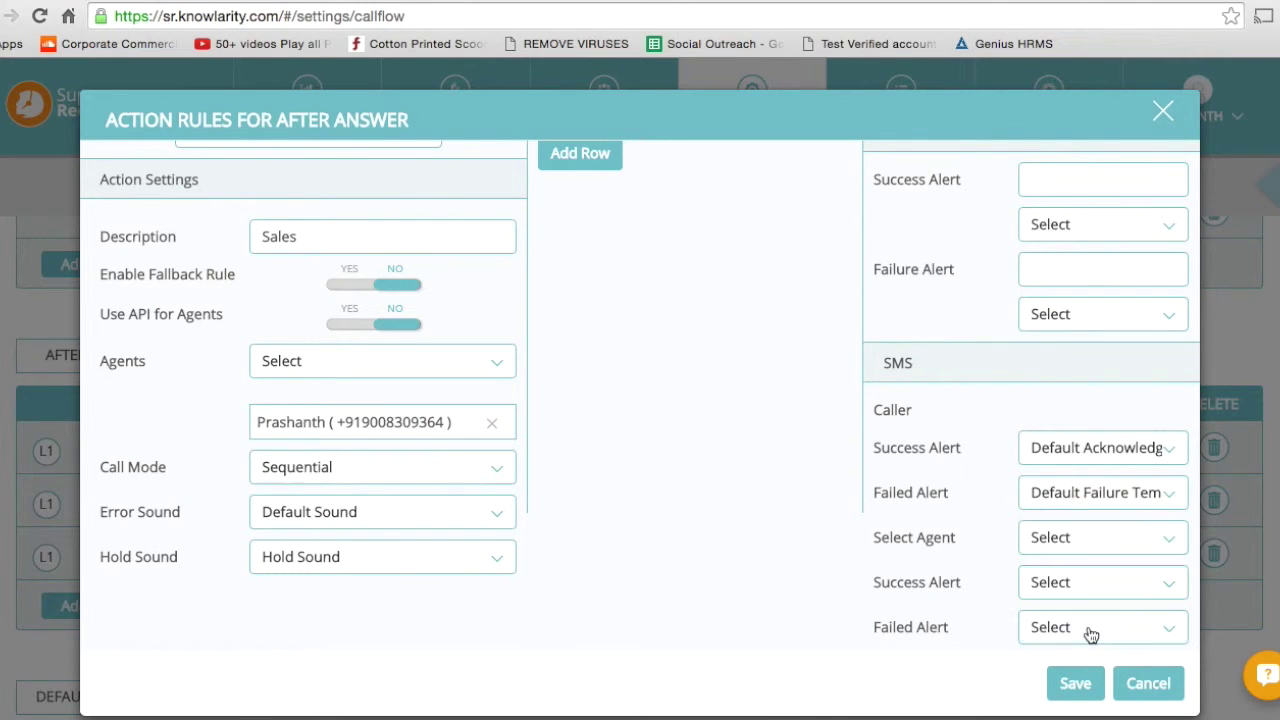
# Add the first listed agent for SMS alerts with the Default Success template.
pyautogui.click(1055, 538)
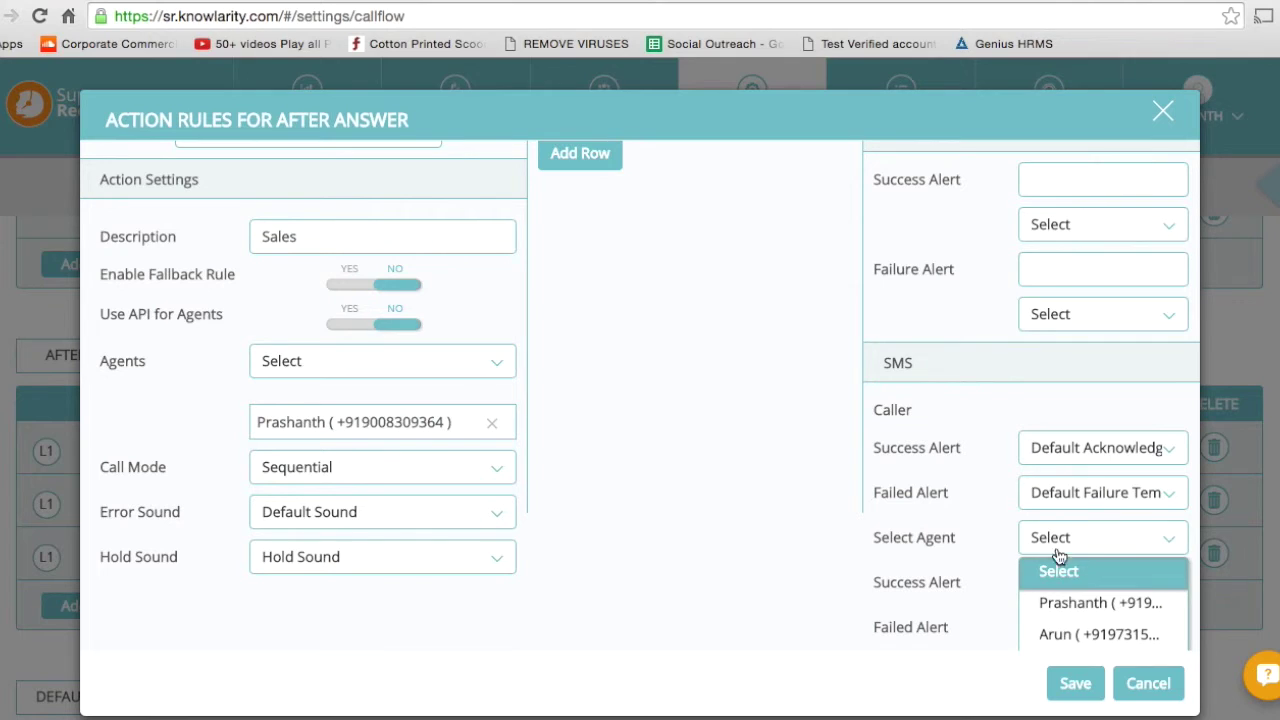
pyautogui.click(1073, 605)
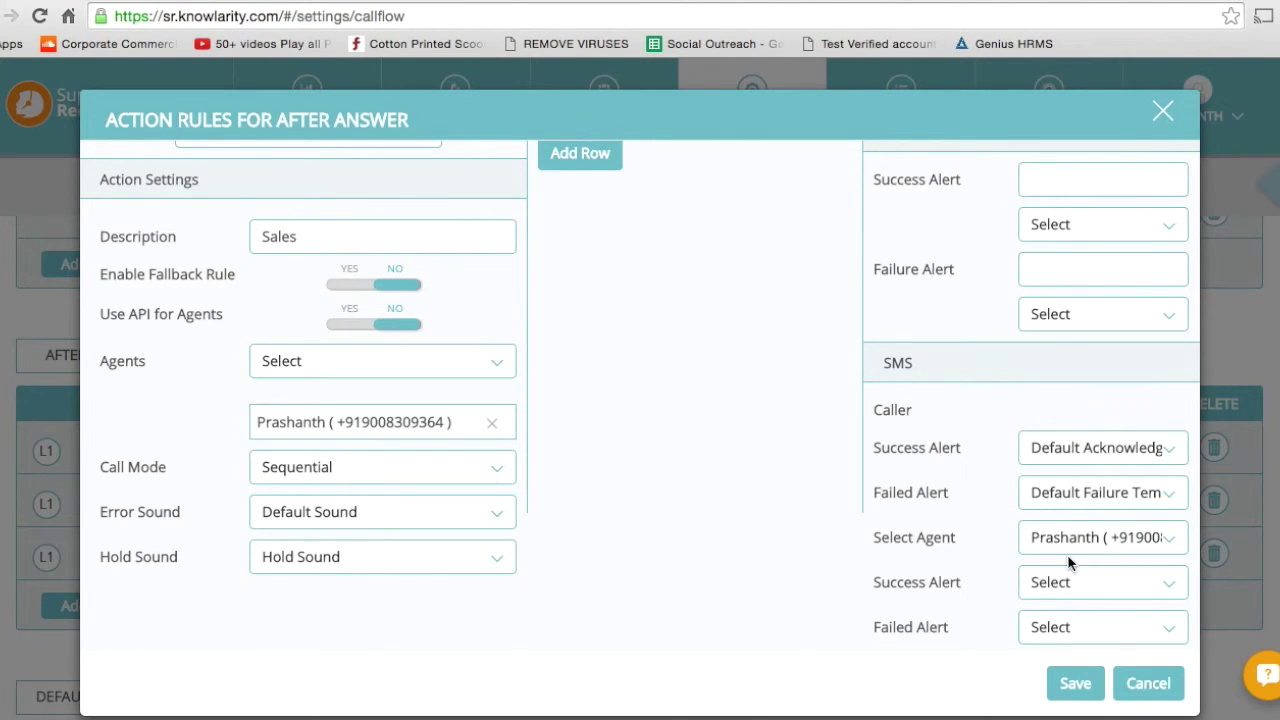
pyautogui.click(1069, 590)
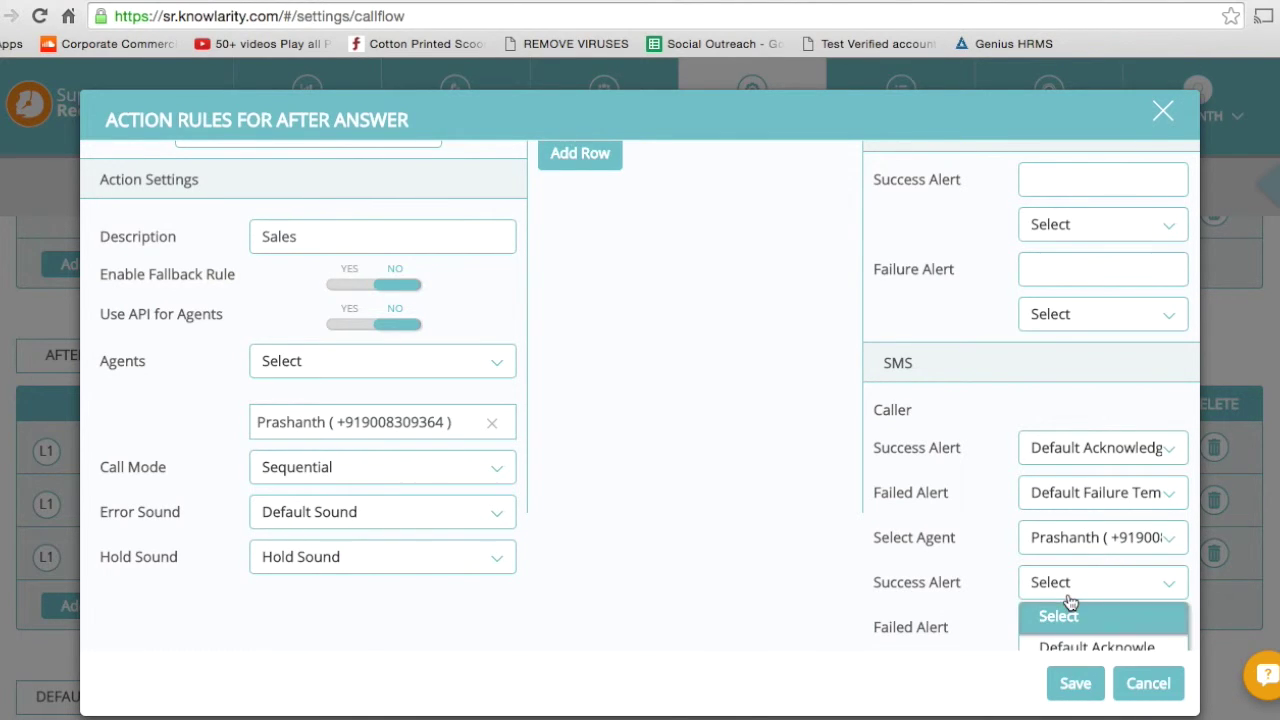
pyautogui.scroll(-1, 1085, 595)
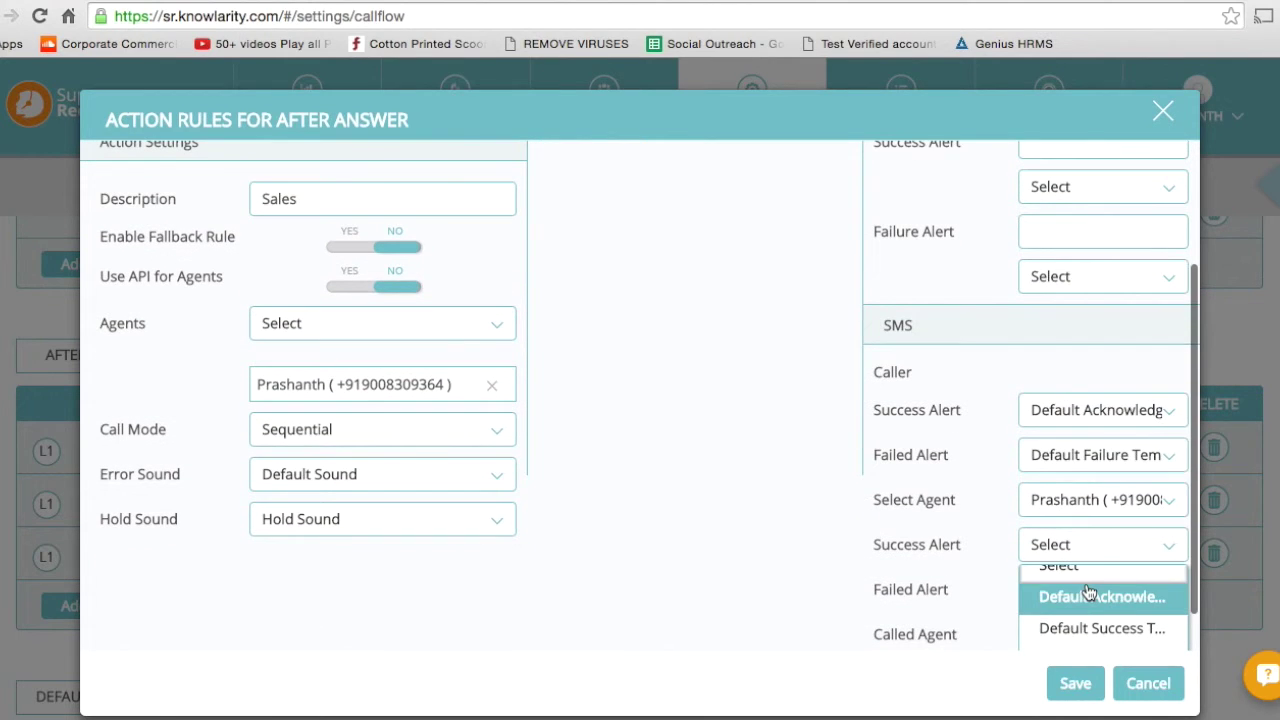
pyautogui.click(1083, 620)
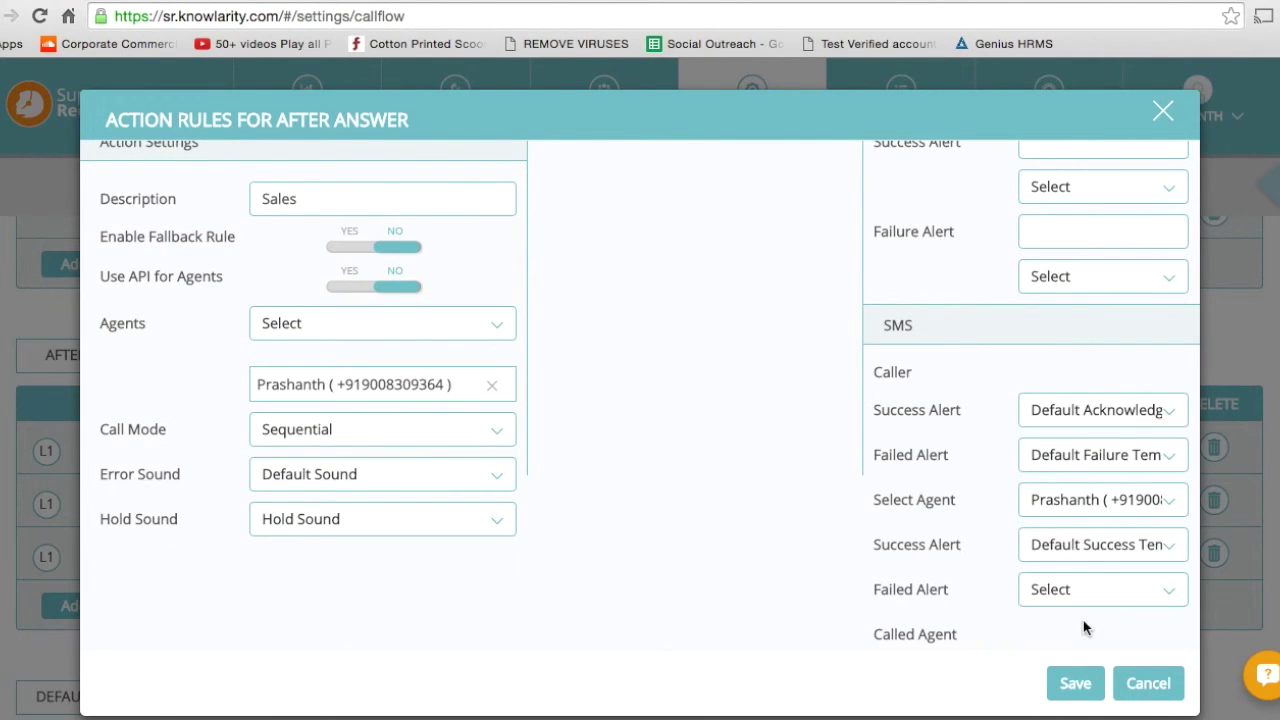
# Save the Sales after-answer rule and return to the Hook API list.
pyautogui.click(1075, 684)
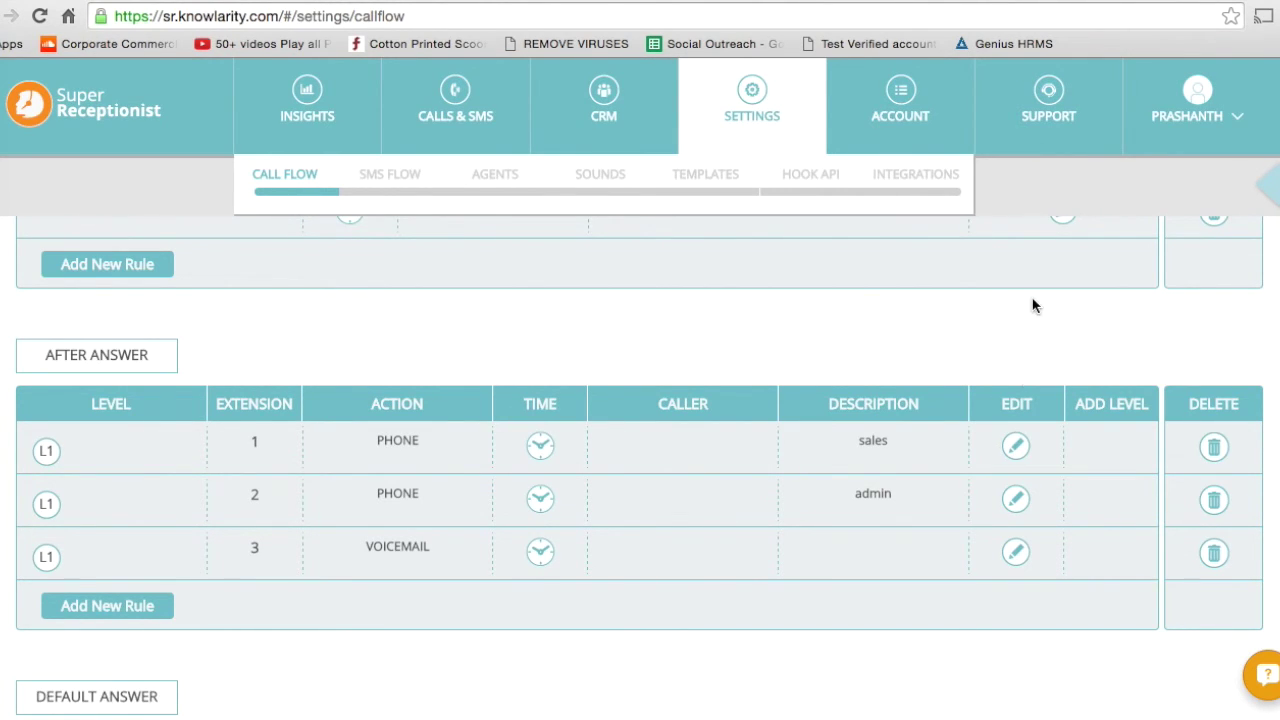
pyautogui.click(808, 180)
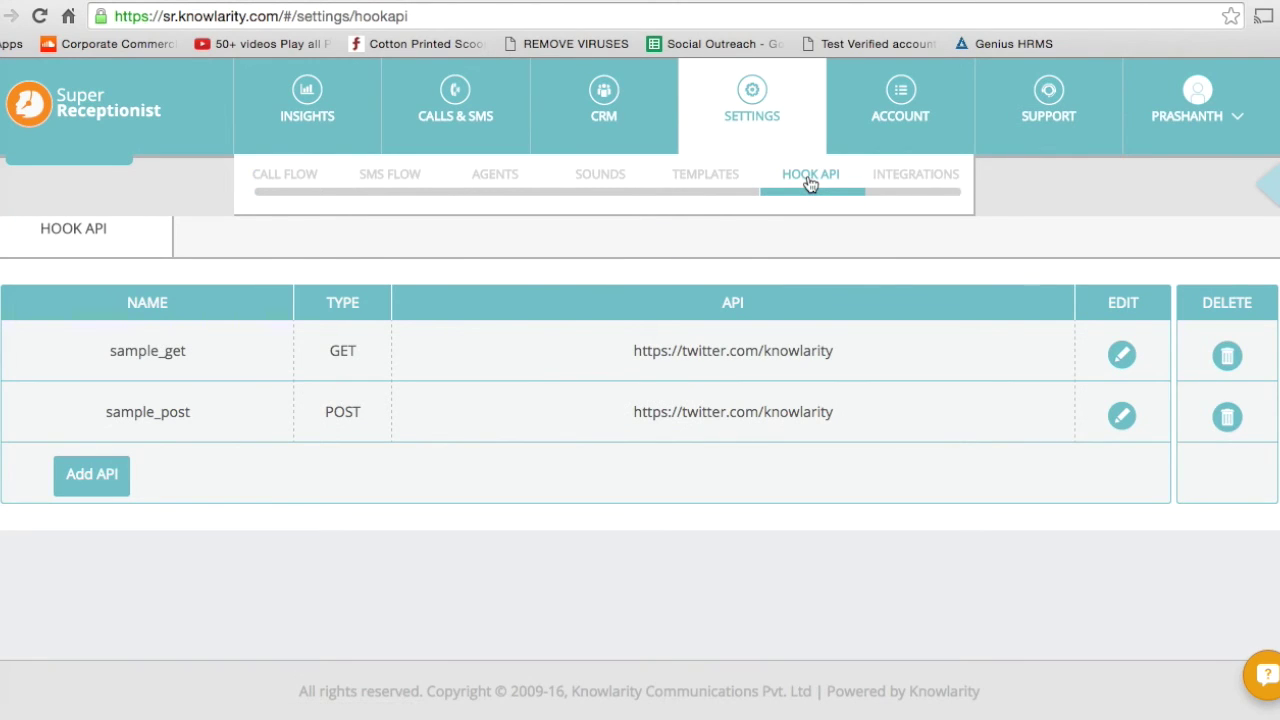